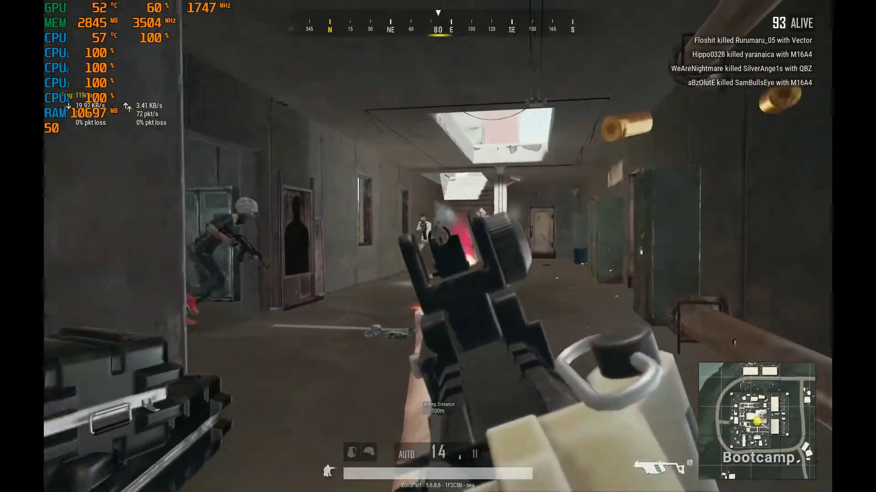
Step: Fight an enemy in the PUBG corridor, switching rifles and aiming down sights
{"action": "left_click", "coordinate": [438, 247]}
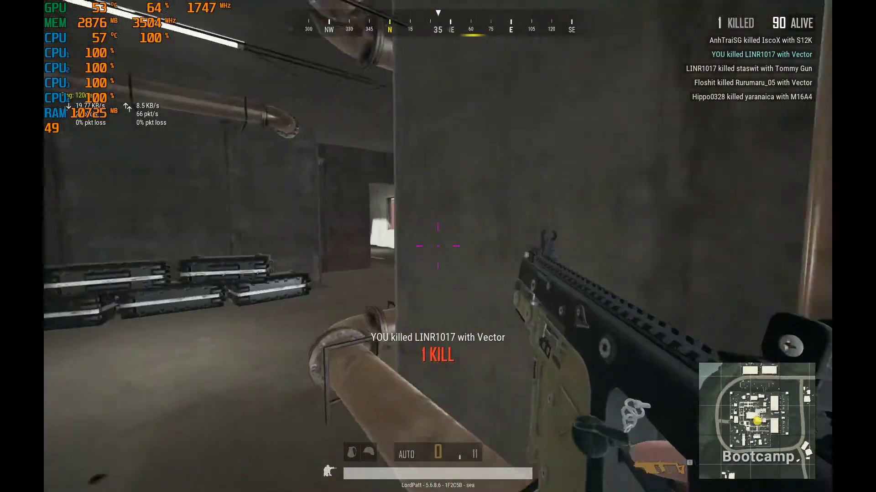
{"action": "key", "text": "2"}
{"action": "right_click", "coordinate": [438, 247]}
{"action": "left_click", "coordinate": [438, 246]}
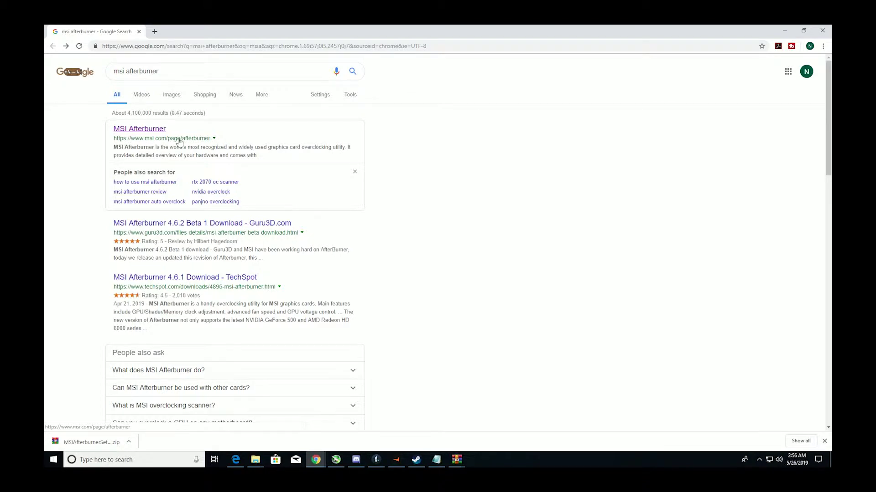
Step: Download the MSI Afterburner installer zip from the official msi.com Afterburner page
{"action": "left_click", "coordinate": [158, 136]}
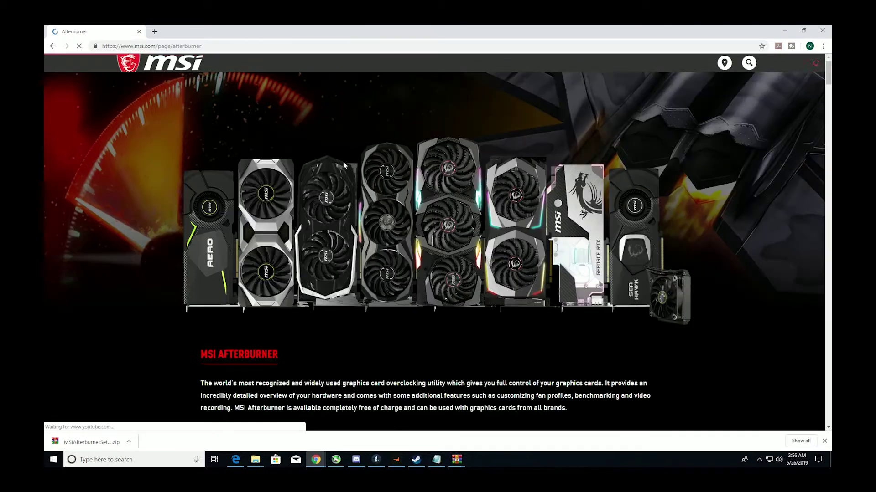
{"action": "scroll", "coordinate": [471, 195], "scroll_direction": "down", "scroll_amount": 15}
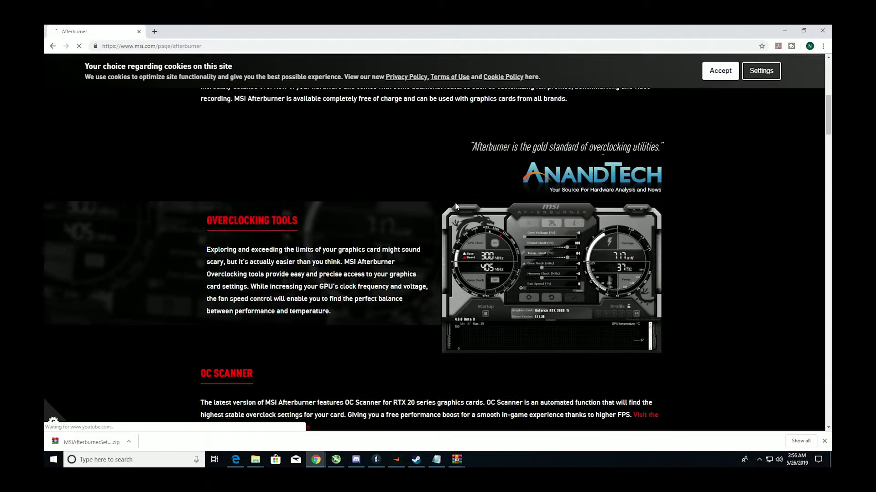
{"action": "scroll", "coordinate": [455, 205], "scroll_direction": "down", "scroll_amount": 10}
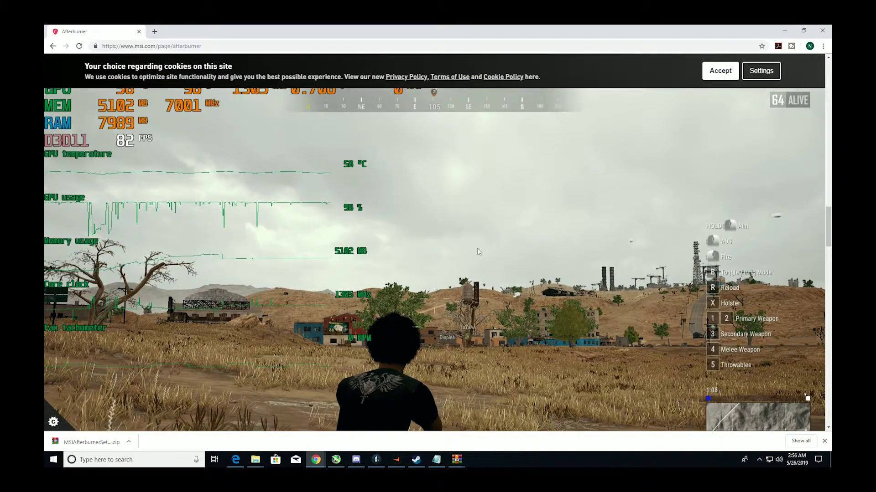
{"action": "scroll", "coordinate": [461, 245], "scroll_direction": "down", "scroll_amount": 10}
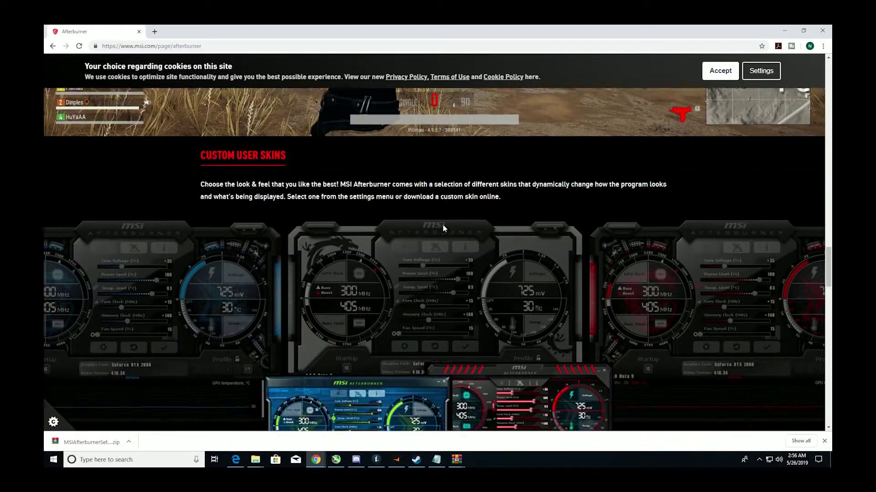
{"action": "scroll", "coordinate": [441, 223], "scroll_direction": "down", "scroll_amount": 15}
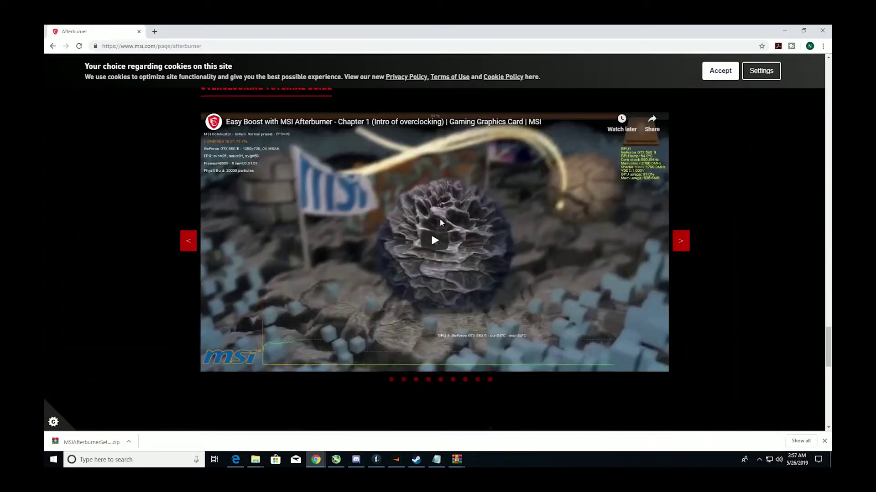
{"action": "scroll", "coordinate": [440, 223], "scroll_direction": "down", "scroll_amount": 3}
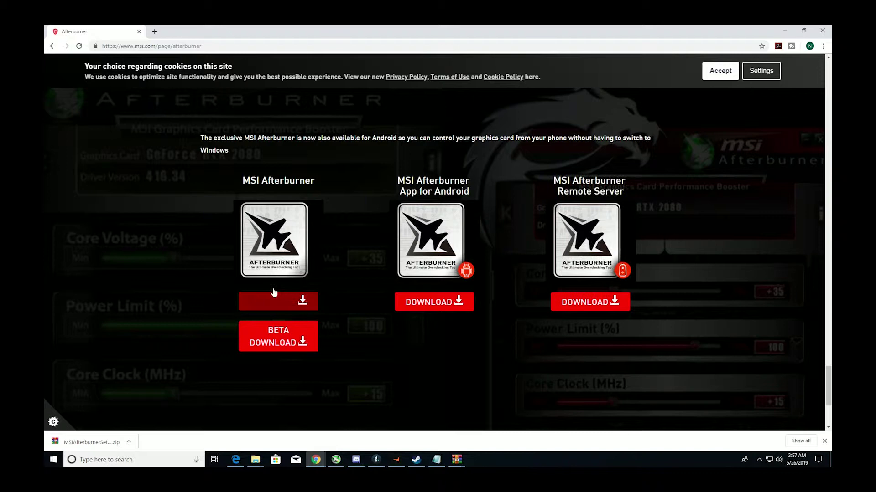
{"action": "left_click", "coordinate": [274, 298]}
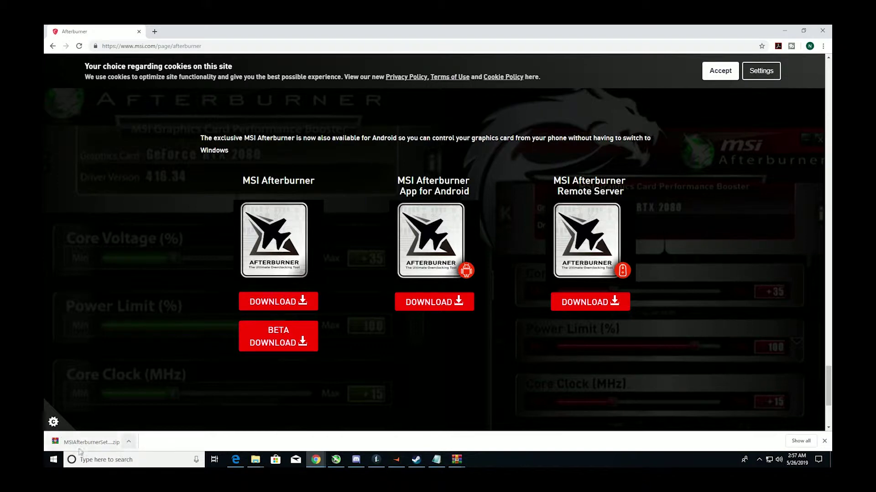
{"action": "left_click", "coordinate": [128, 444]}
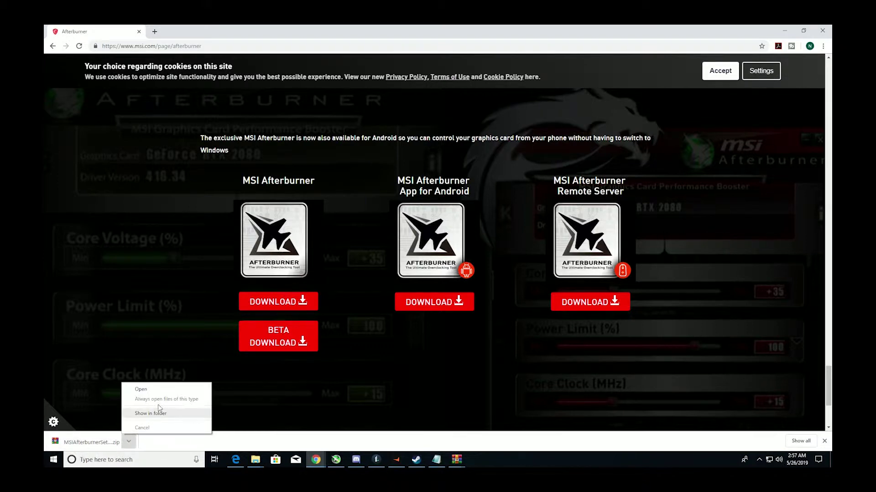
Step: Open the MSIAfterburnerSetup zip in WinRAR and run MSIAfterburnerSetup461.exe from it
{"action": "left_click", "coordinate": [141, 392]}
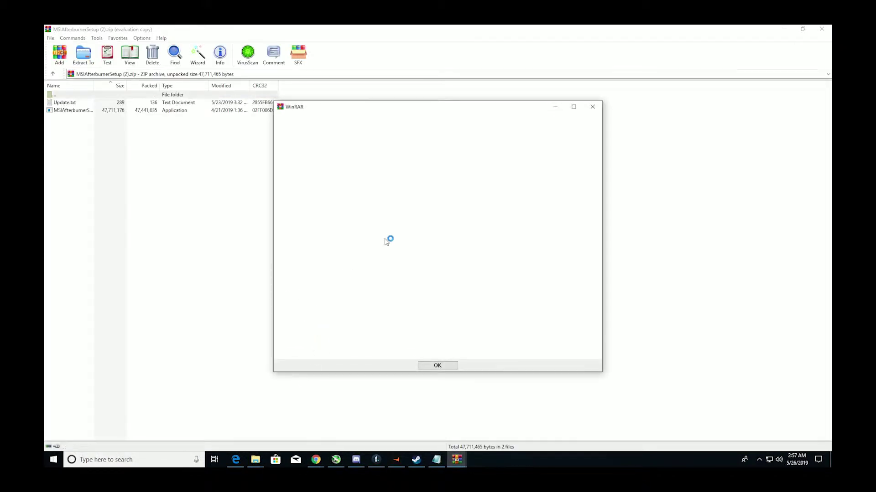
{"action": "left_click", "coordinate": [593, 106]}
{"action": "left_click", "coordinate": [142, 141]}
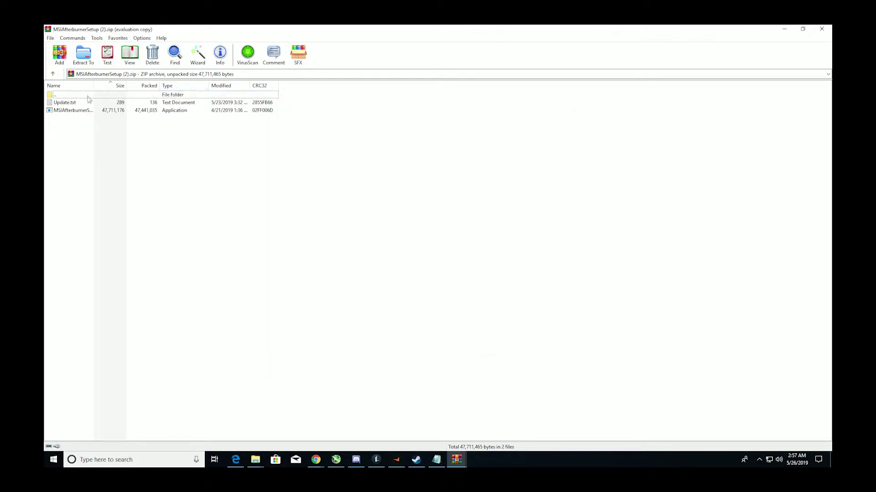
{"action": "double_click", "coordinate": [135, 111]}
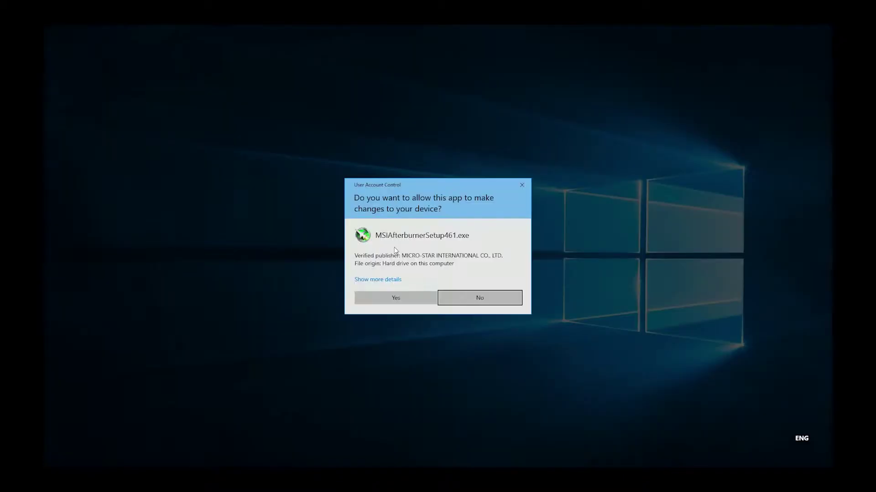
Step: Allow the installer, choose English, accept the licence and keep Afterburner and RivaTuner selected
{"action": "left_click", "coordinate": [397, 297]}
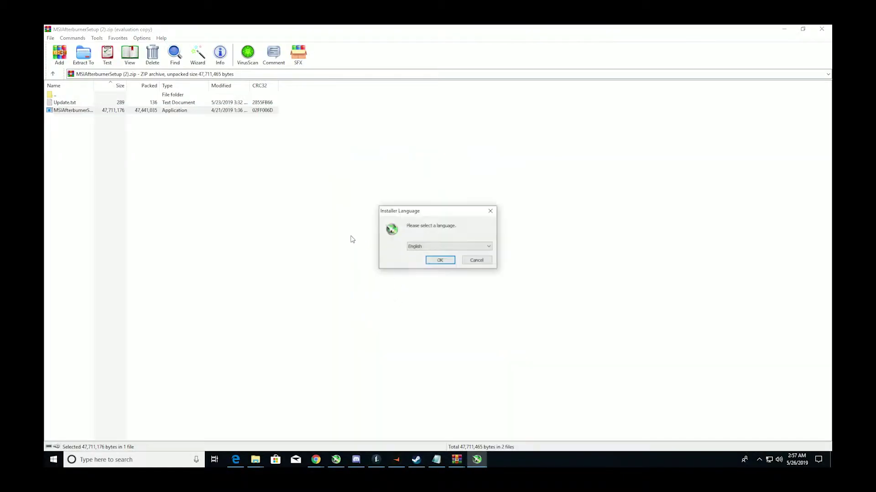
{"action": "left_click", "coordinate": [438, 259]}
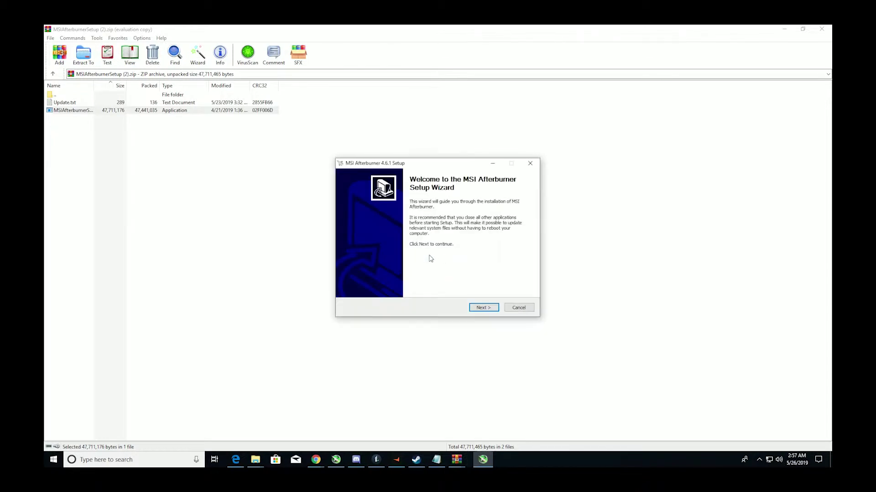
{"action": "left_click", "coordinate": [485, 306]}
{"action": "left_click", "coordinate": [418, 282]}
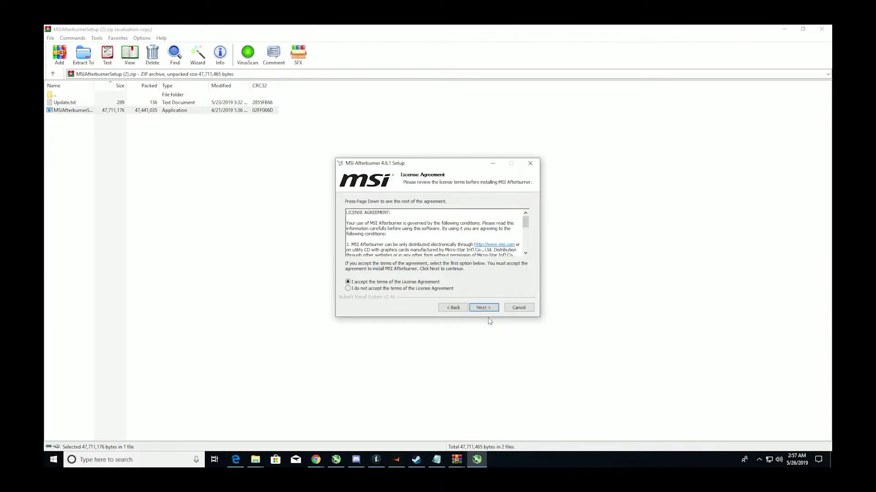
{"action": "left_click", "coordinate": [487, 309]}
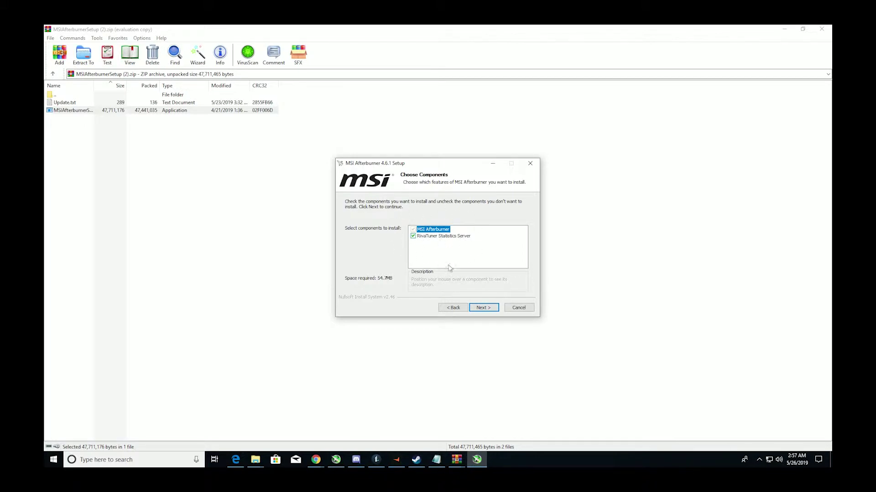
{"action": "left_click", "coordinate": [481, 308]}
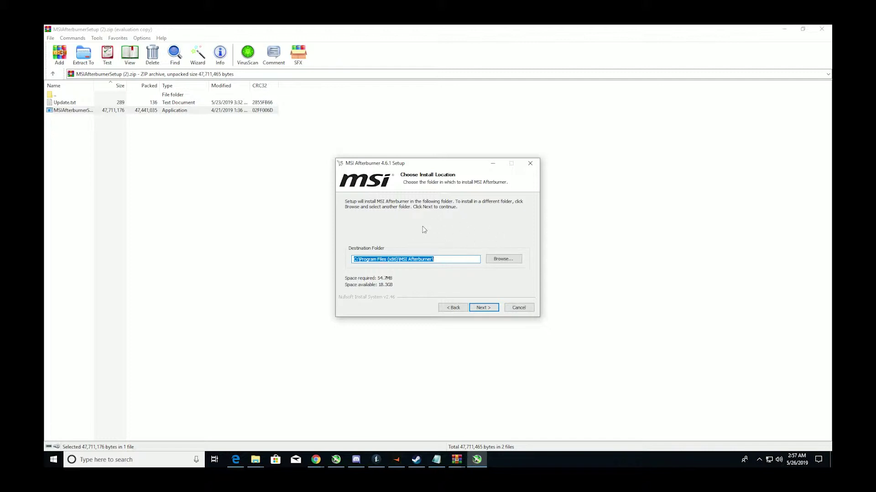
Step: Quit the setup wizard and bring the MSI Afterburner window forward
{"action": "left_click", "coordinate": [526, 311]}
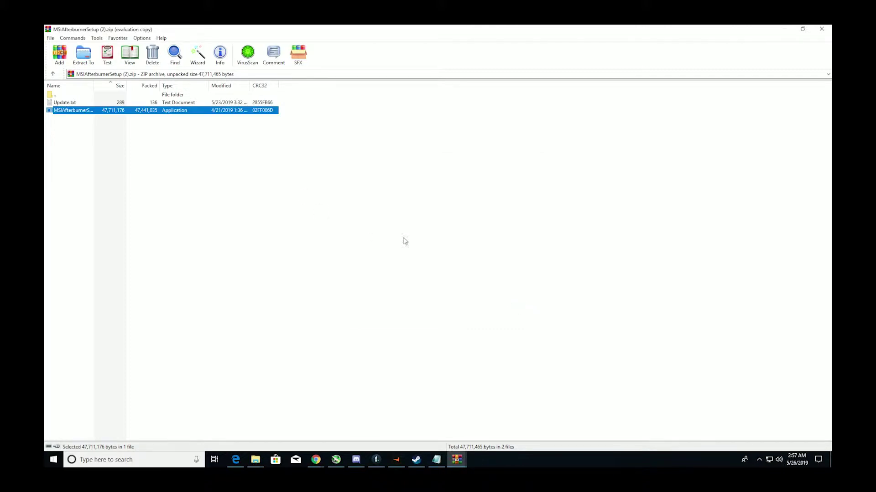
{"action": "mouse_move", "coordinate": [336, 462]}
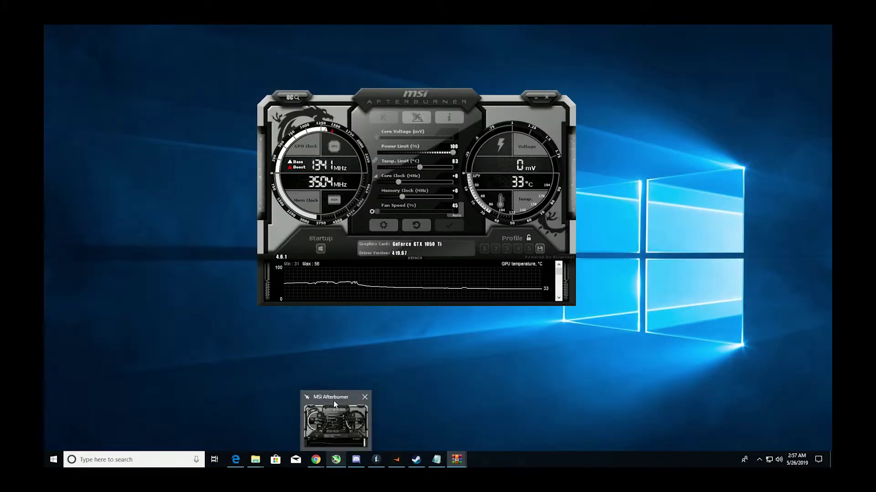
{"action": "left_click", "coordinate": [333, 402]}
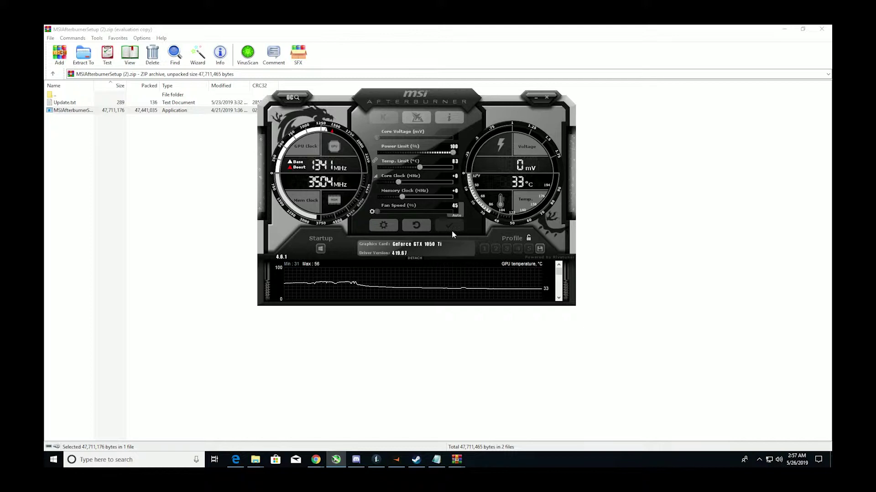
{"action": "left_click_drag", "start_coordinate": [453, 102], "coordinate": [459, 120]}
Step: Open Afterburner's Monitoring settings and review the GPU usage, clock and memory usage graphs
{"action": "left_click", "coordinate": [390, 243]}
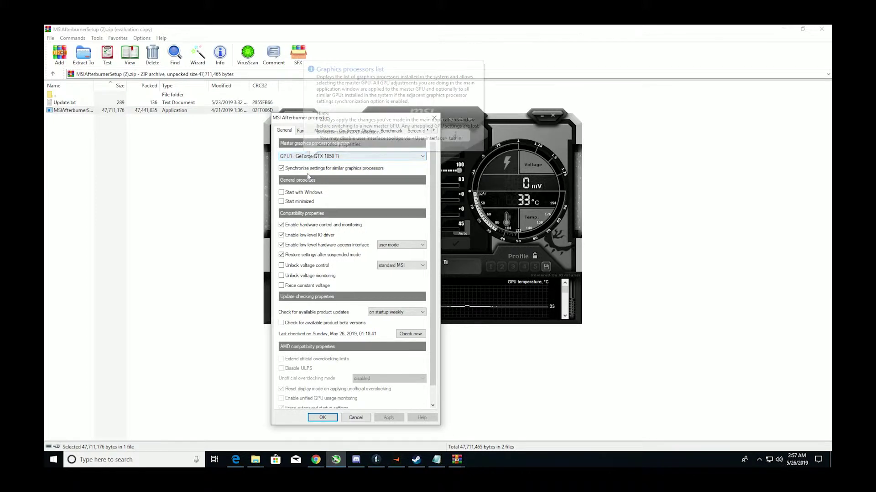
{"action": "left_click", "coordinate": [322, 132]}
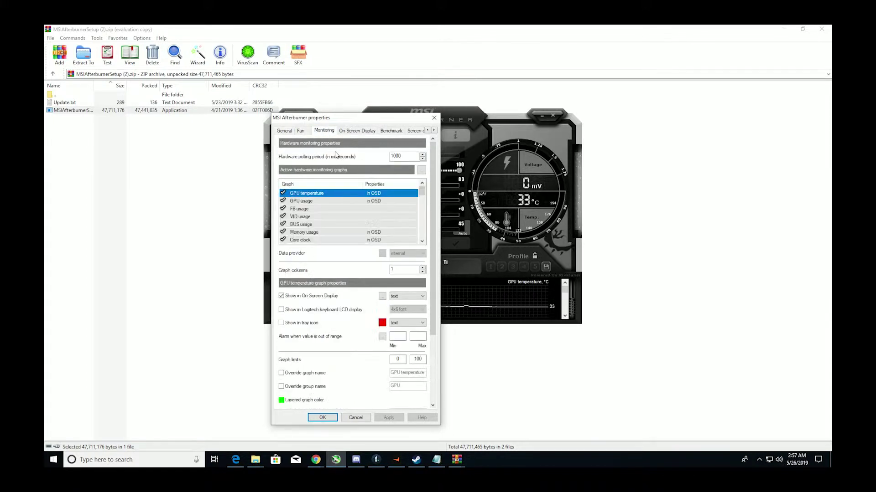
{"action": "left_click_drag", "start_coordinate": [361, 120], "coordinate": [405, 109]}
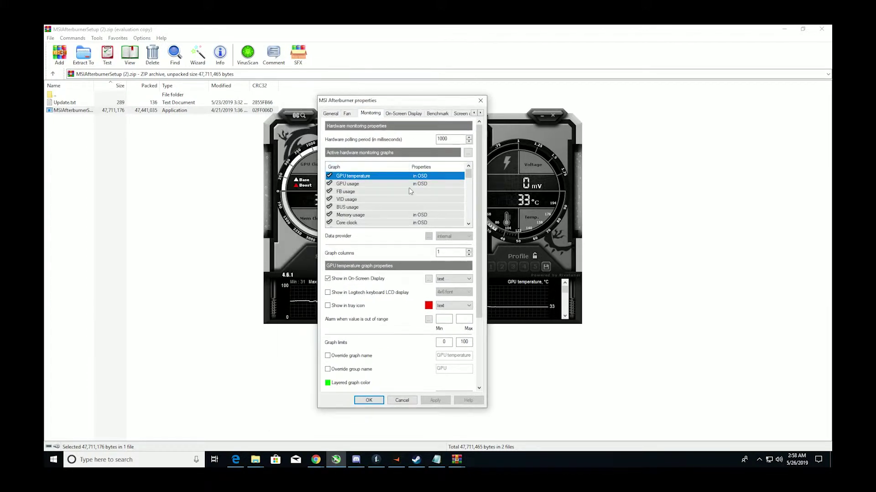
{"action": "left_click", "coordinate": [380, 185]}
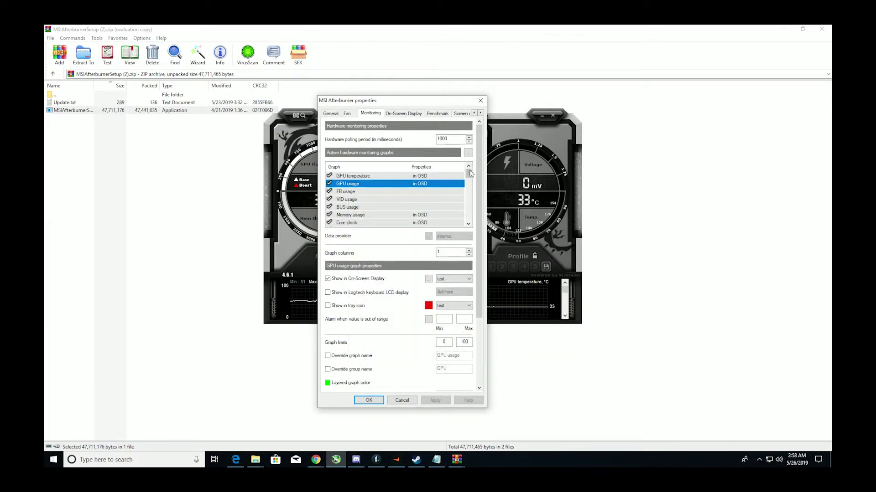
{"action": "left_click_drag", "start_coordinate": [470, 174], "coordinate": [470, 202]}
{"action": "left_click", "coordinate": [381, 215]}
{"action": "left_click", "coordinate": [383, 223]}
{"action": "left_click", "coordinate": [382, 207]}
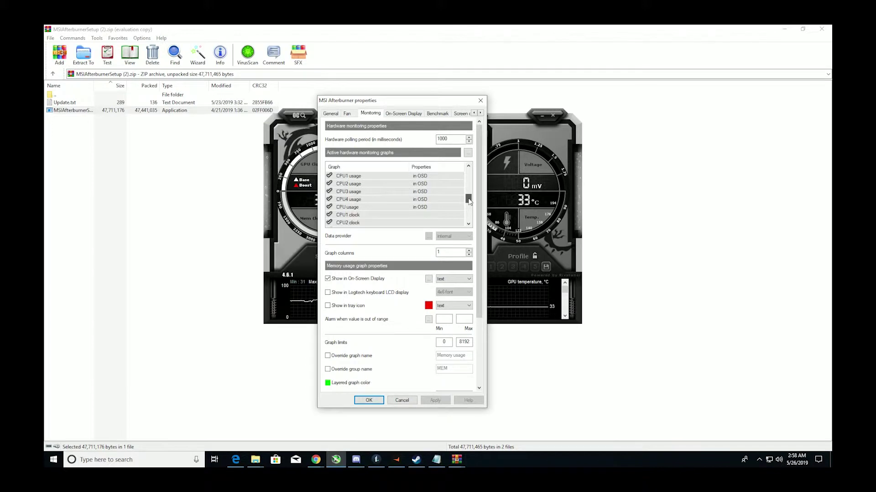
Step: Enable Show in On-Screen Display for GPU temperature and apply the monitoring settings
{"action": "scroll", "coordinate": [458, 201], "scroll_direction": "down", "scroll_amount": 3}
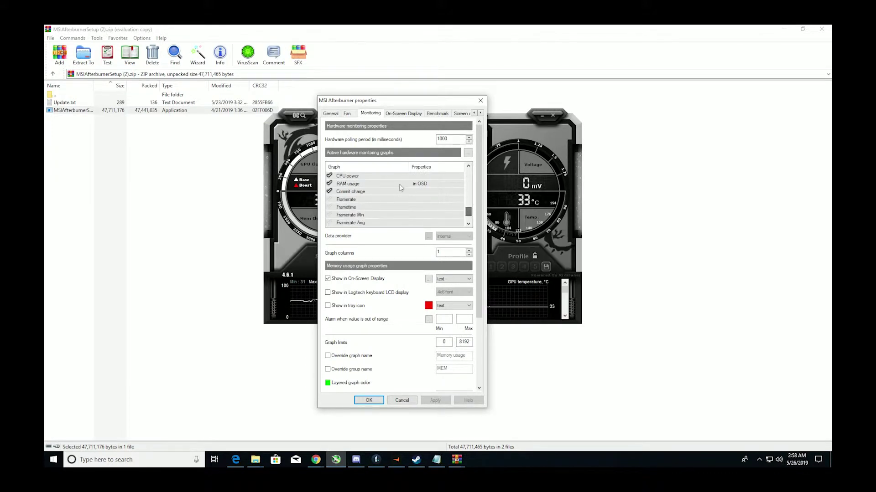
{"action": "left_click_drag", "start_coordinate": [468, 212], "coordinate": [470, 181]}
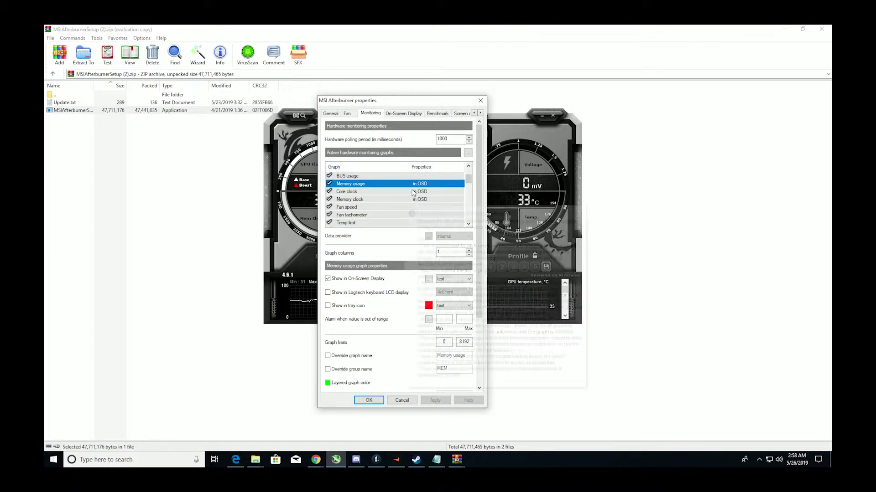
{"action": "scroll", "coordinate": [413, 192], "scroll_direction": "up", "scroll_amount": 2}
{"action": "left_click", "coordinate": [391, 177]}
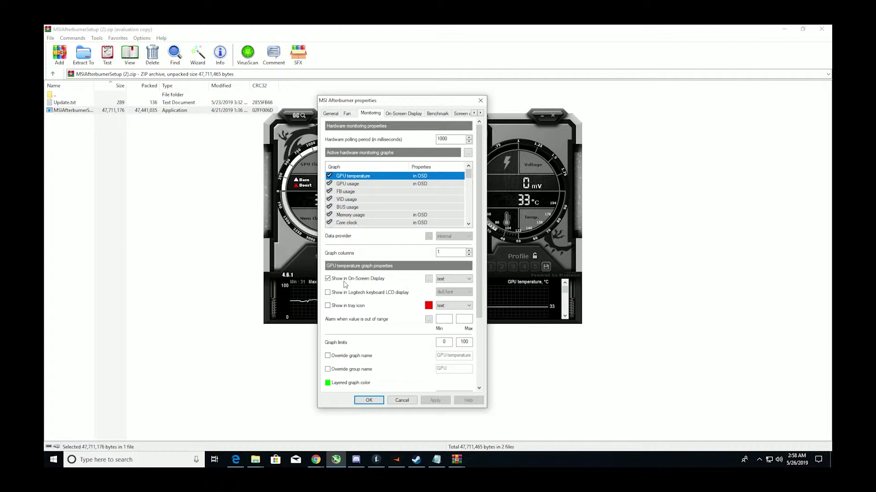
{"action": "left_click", "coordinate": [328, 280]}
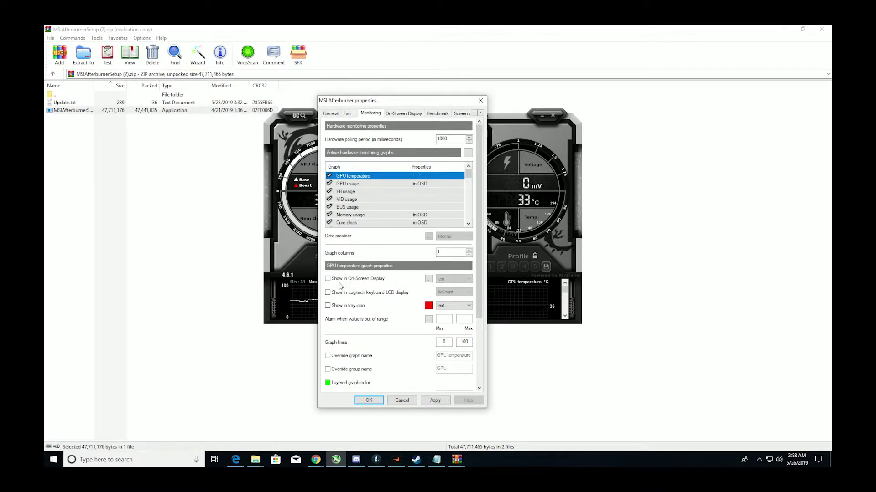
{"action": "left_click", "coordinate": [327, 279]}
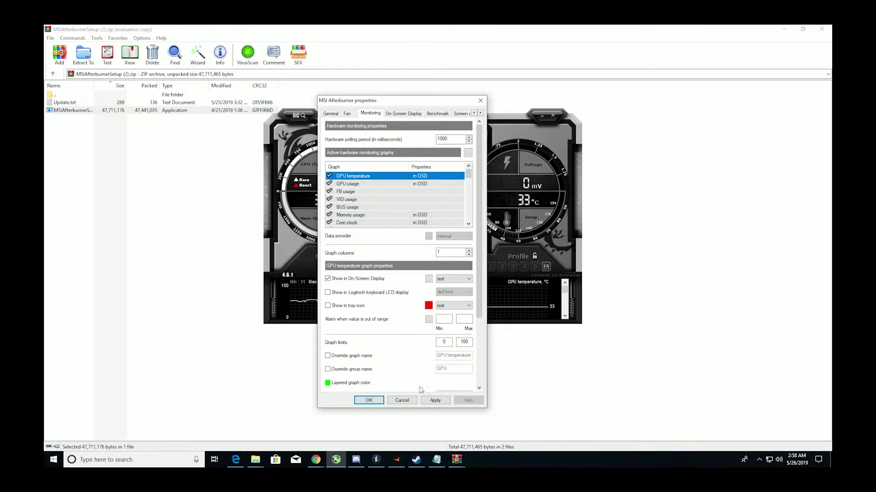
{"action": "left_click", "coordinate": [367, 400]}
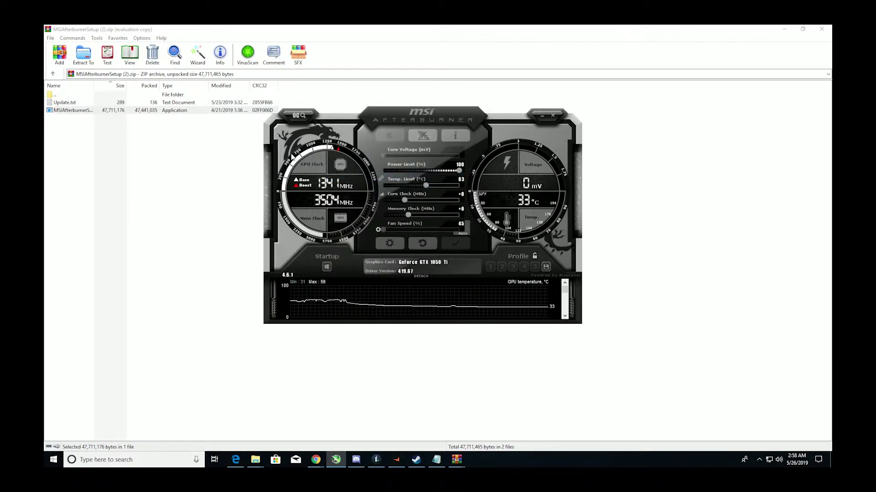
Step: Enable Show in On-Screen Display for the CPU temperature and usage graphs and confirm
{"action": "left_click", "coordinate": [395, 244]}
{"action": "left_click", "coordinate": [324, 130]}
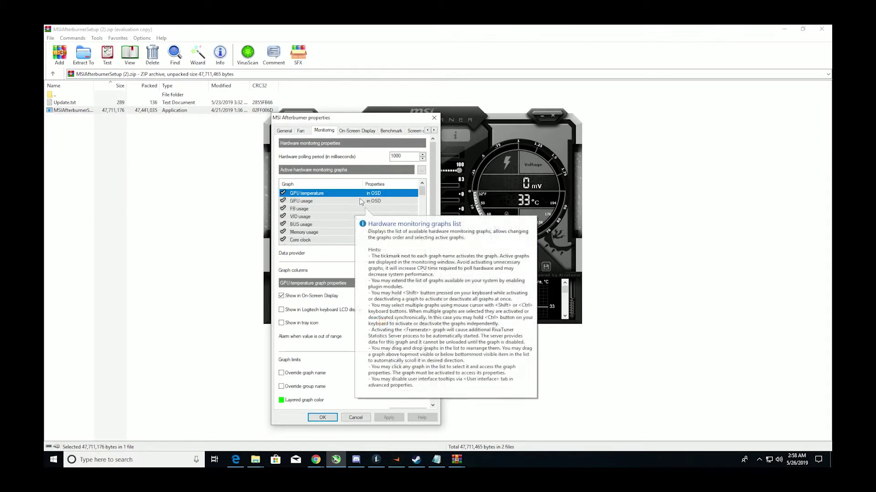
{"action": "scroll", "coordinate": [370, 206], "scroll_direction": "down", "scroll_amount": 5}
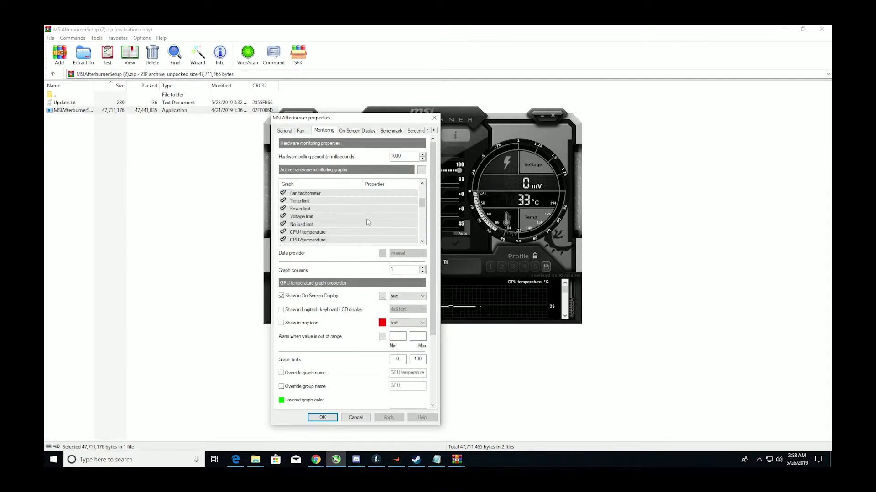
{"action": "right_click", "coordinate": [366, 223]}
{"action": "left_click", "coordinate": [321, 231]}
{"action": "left_click", "coordinate": [325, 217]}
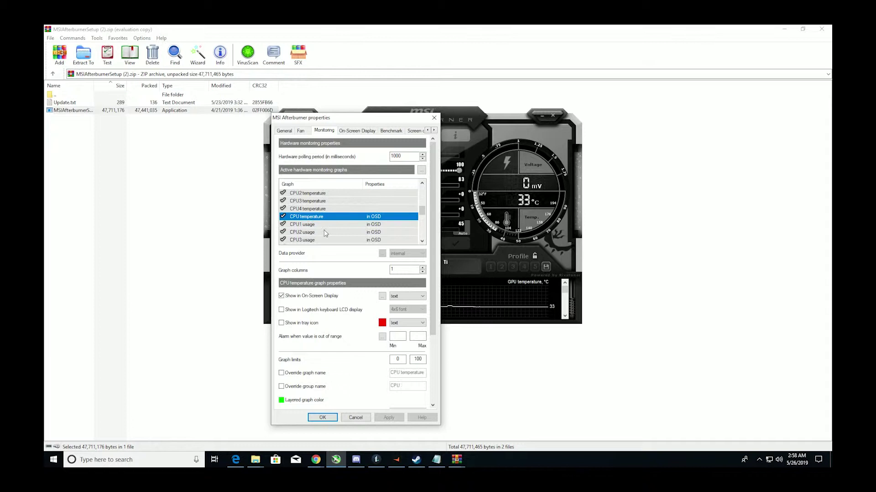
{"action": "scroll", "coordinate": [332, 237], "scroll_direction": "down", "scroll_amount": 1}
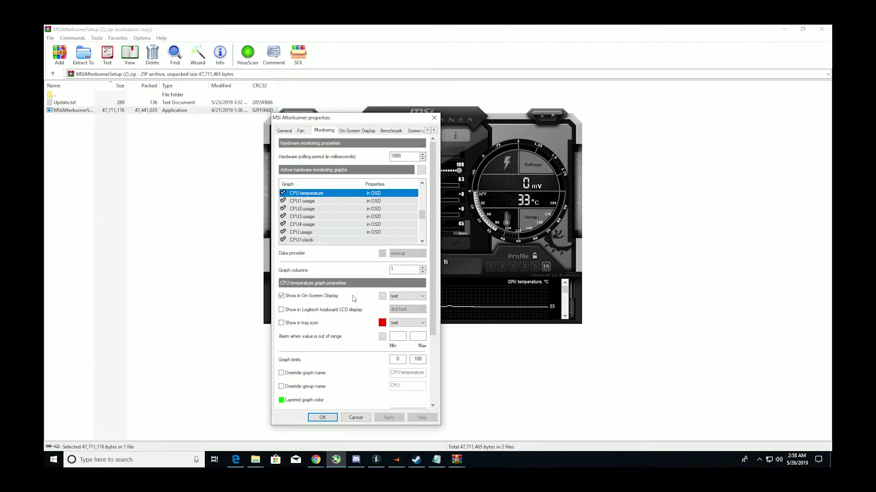
{"action": "left_click", "coordinate": [297, 297]}
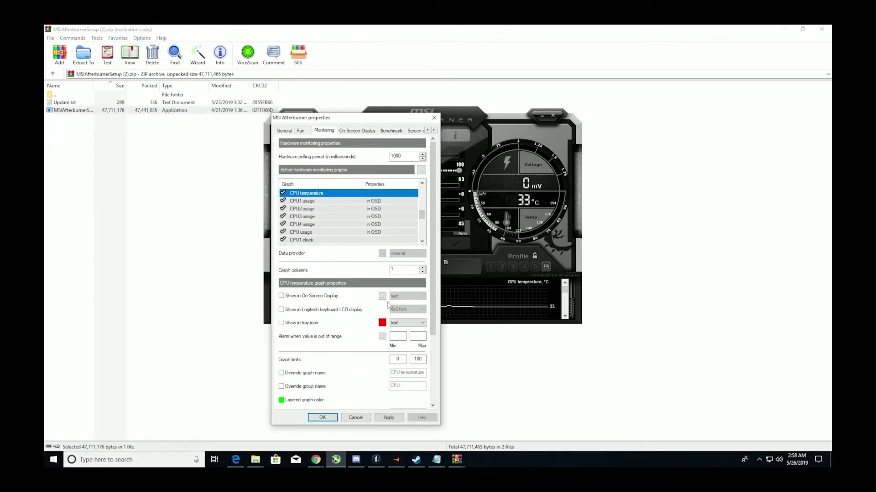
{"action": "left_click", "coordinate": [281, 297]}
{"action": "left_click", "coordinate": [389, 418]}
{"action": "left_click", "coordinate": [323, 418]}
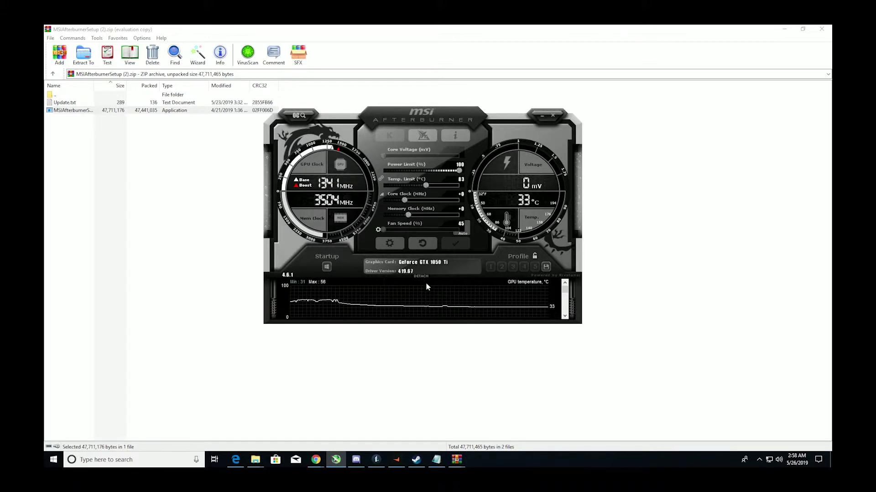
Step: Open RivaTuner Statistics Server from the tray, confirm On-Screen Display support is ON, then minimize it
{"action": "left_click", "coordinate": [758, 459]}
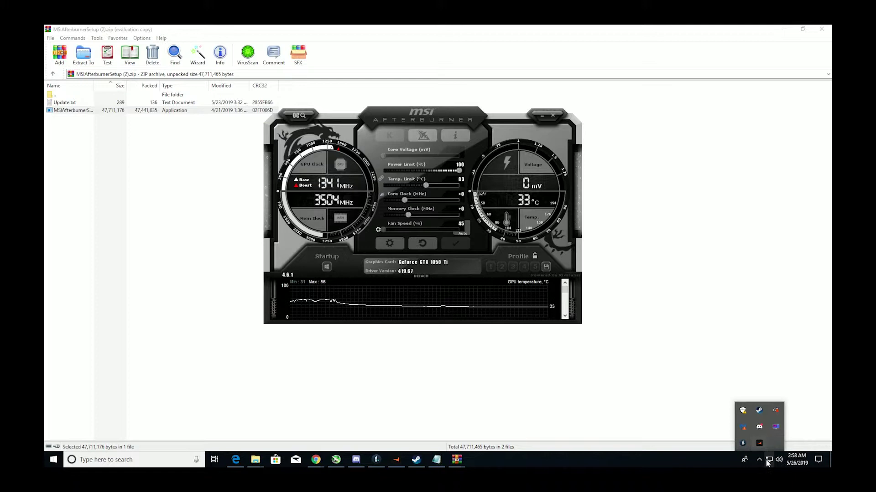
{"action": "left_click", "coordinate": [775, 428]}
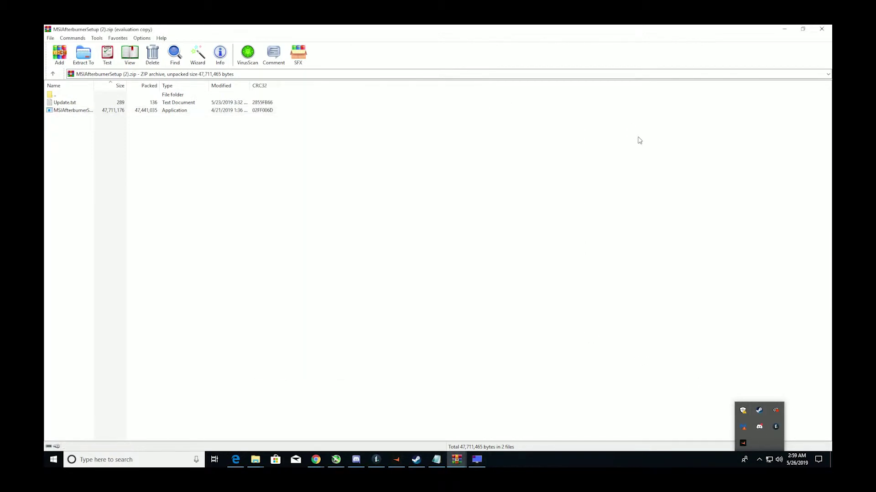
{"action": "left_click", "coordinate": [476, 459]}
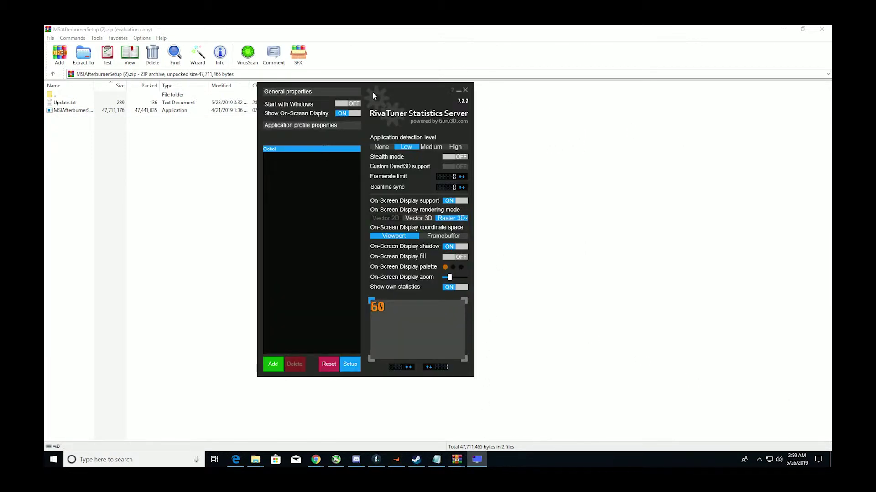
{"action": "left_click_drag", "start_coordinate": [373, 92], "coordinate": [435, 89]}
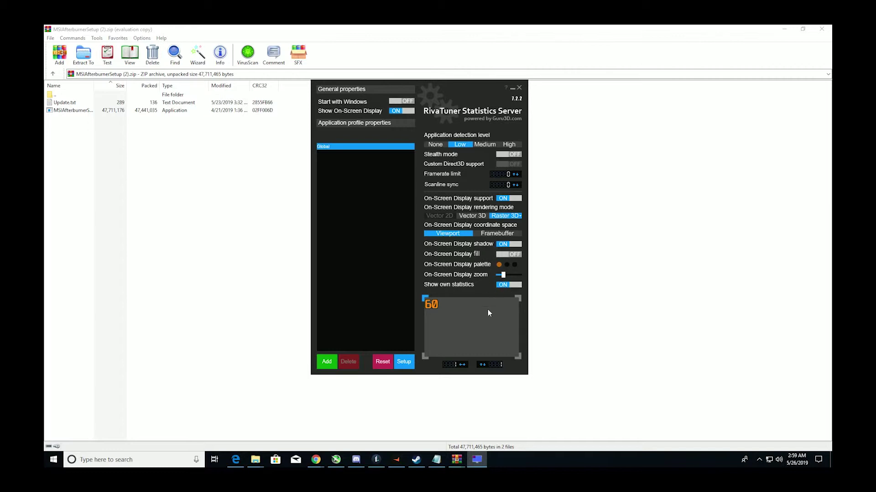
{"action": "left_click", "coordinate": [512, 90]}
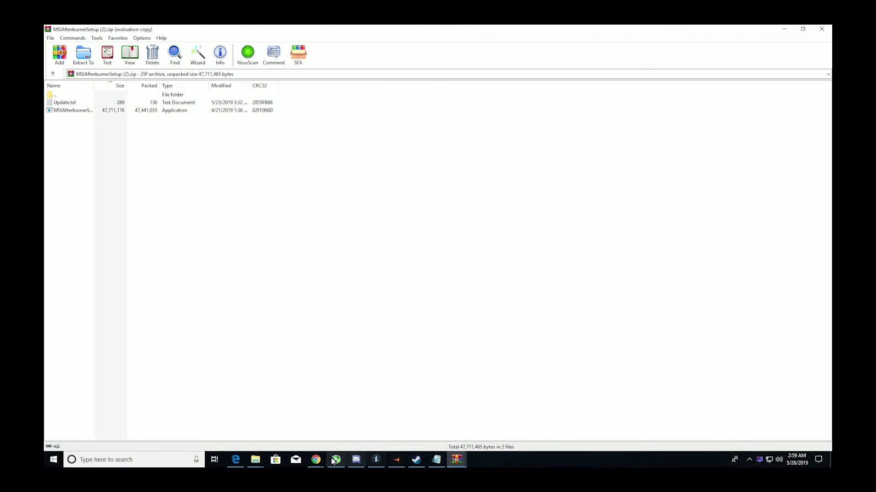
Step: Launch PUBG from the Steam taskbar jump list into its lobby
{"action": "mouse_move", "coordinate": [332, 462]}
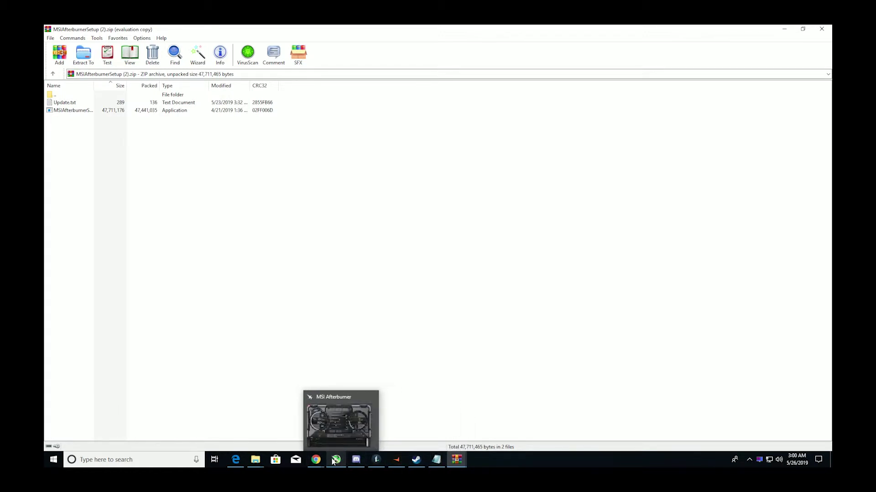
{"action": "right_click", "coordinate": [414, 459]}
{"action": "left_click", "coordinate": [407, 238]}
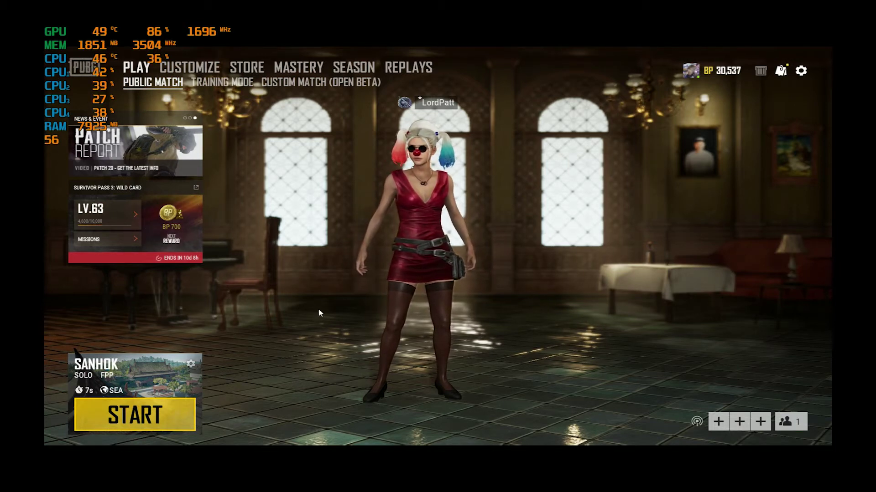
Step: Start a Sanhok solo match and run and vault around the Docks' barrels and containers
{"action": "left_click", "coordinate": [185, 416]}
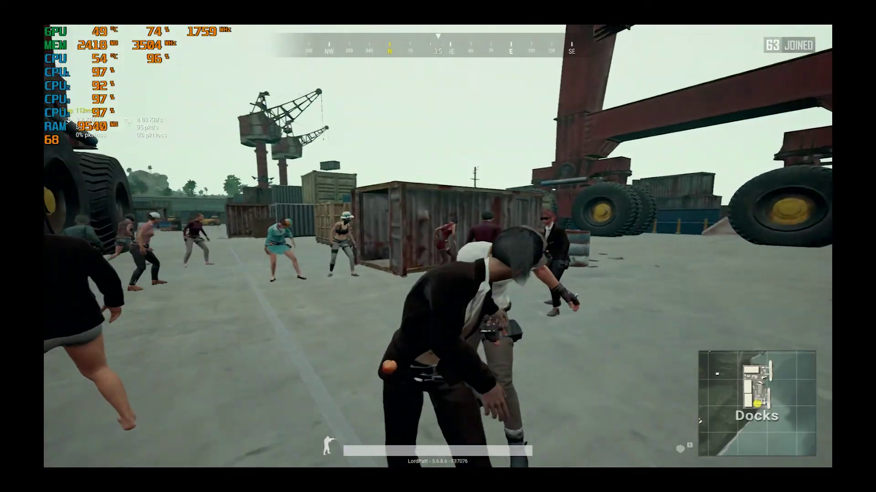
{"action": "key", "text": "w"}
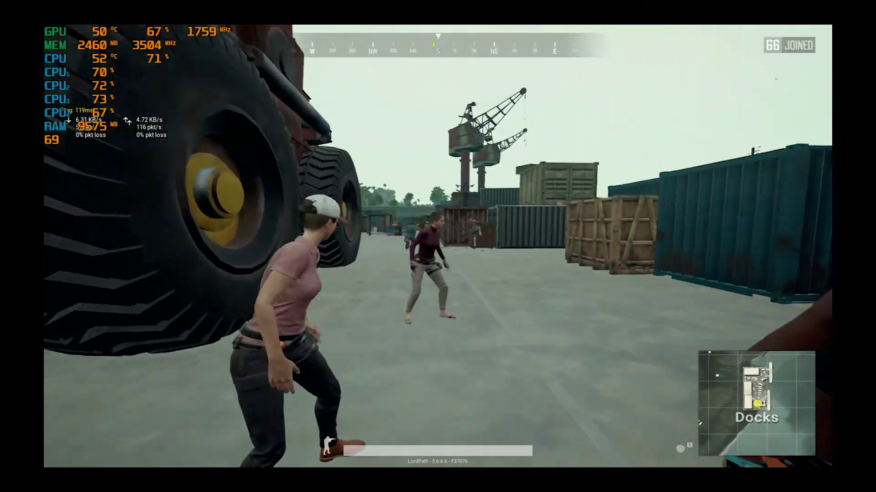
{"action": "key", "text": "w"}
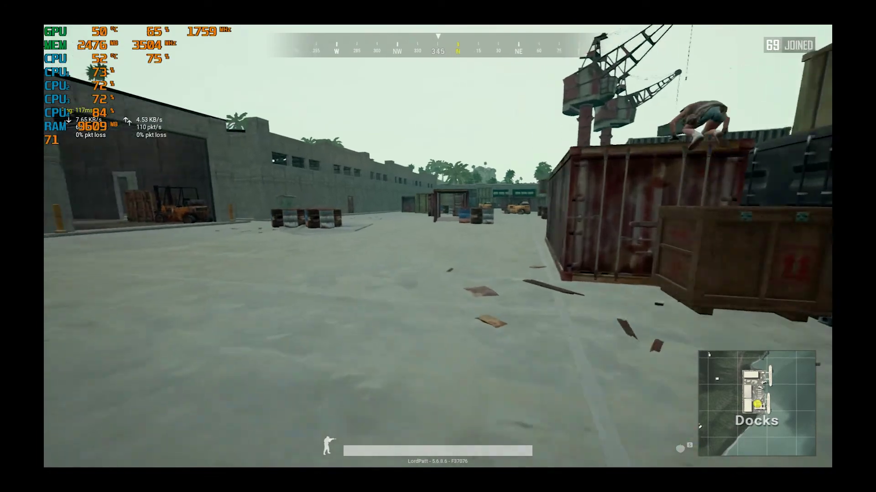
{"action": "key", "text": "w"}
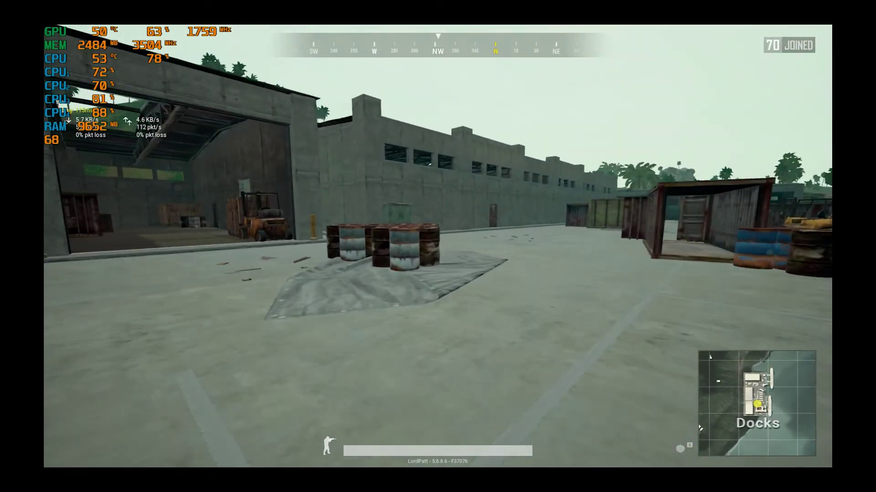
{"action": "key", "text": "w"}
{"action": "key", "text": "space"}
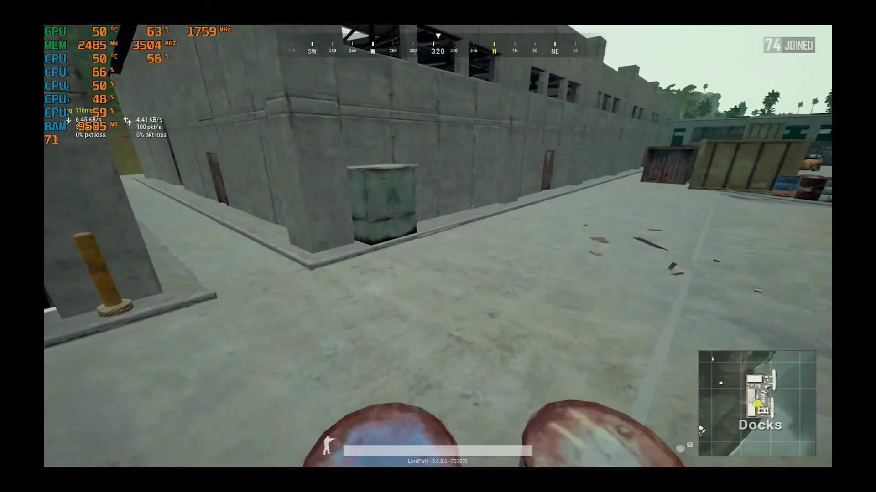
{"action": "key", "text": "w"}
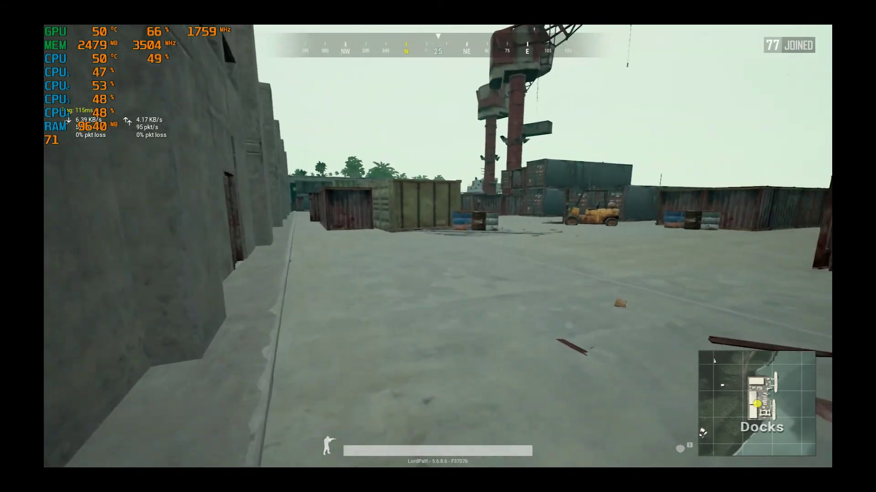
{"action": "key", "text": "w"}
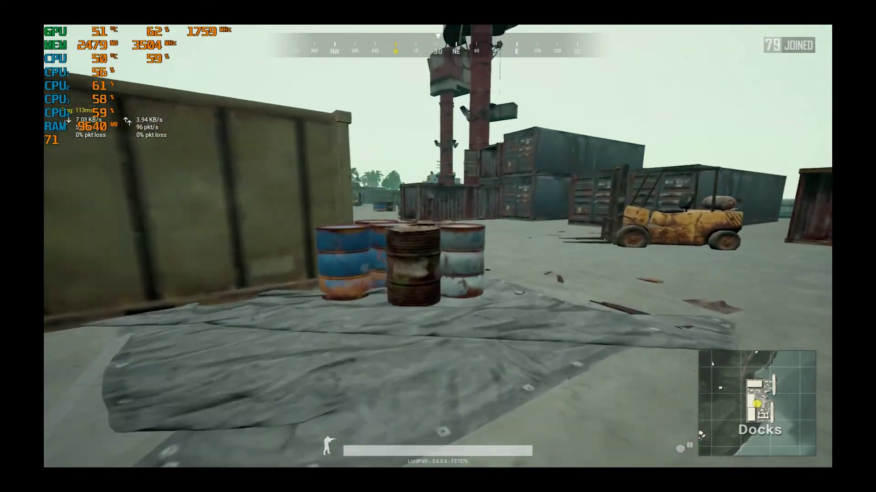
{"action": "key", "text": "w"}
{"action": "key", "text": "space"}
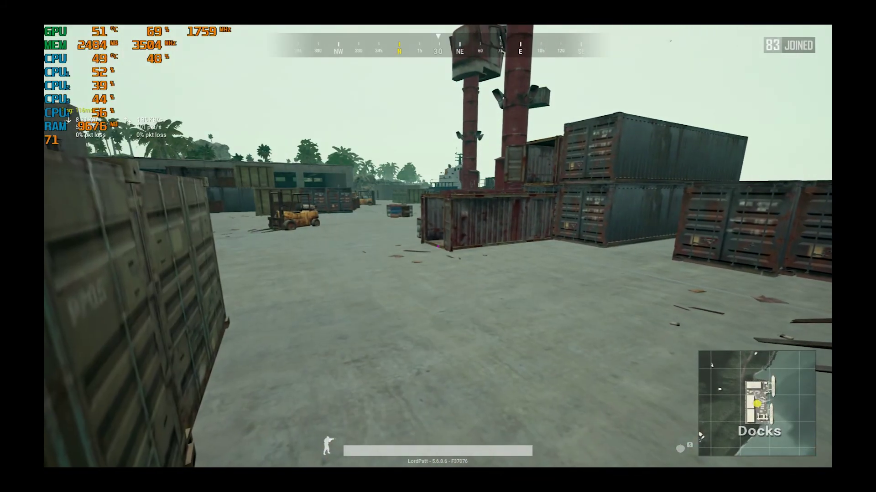